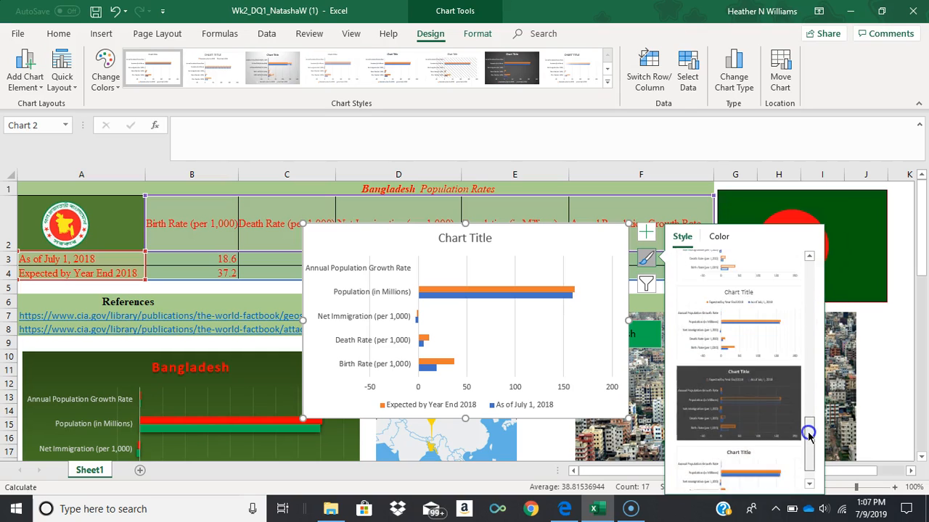
Apply the dark chart style with outlined bars and recolor the chart with Colorful Palette 4.
{"action": "left_click", "coordinate": [763, 370]}
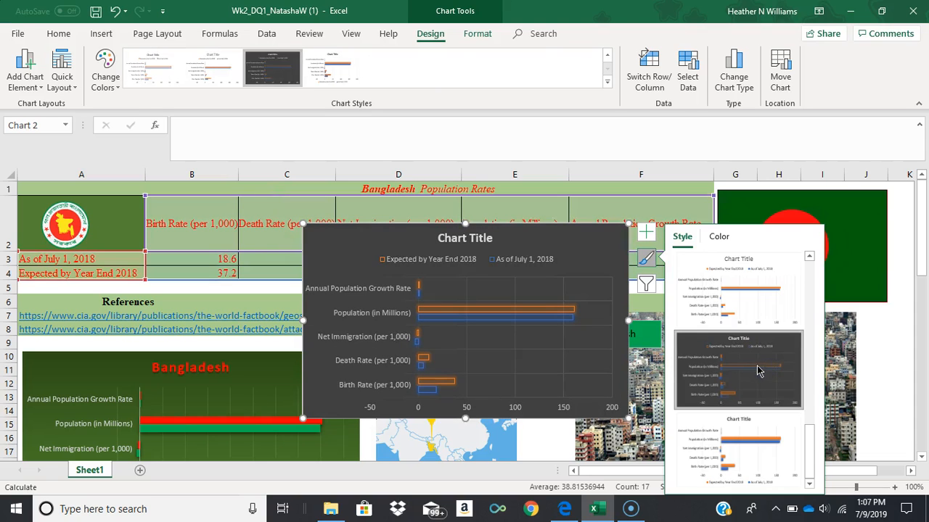
{"action": "left_click", "coordinate": [717, 237]}
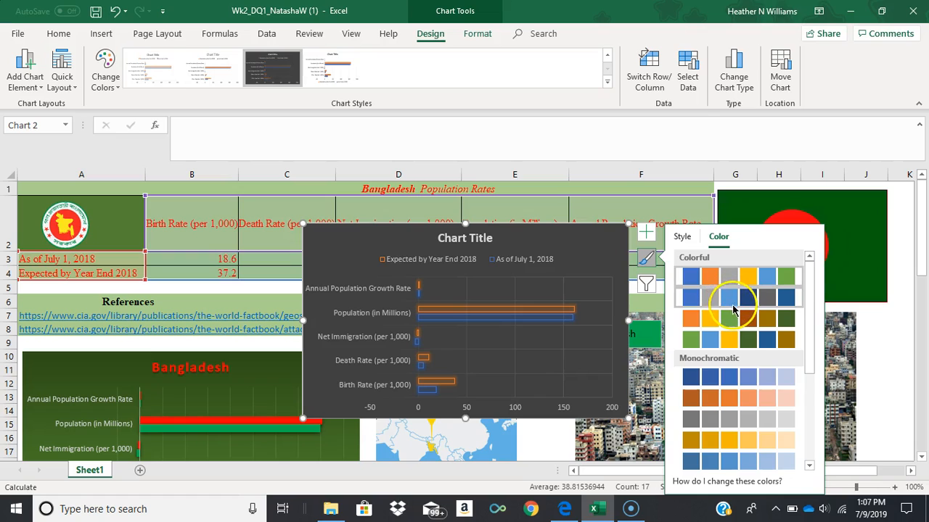
{"action": "left_click", "coordinate": [733, 335]}
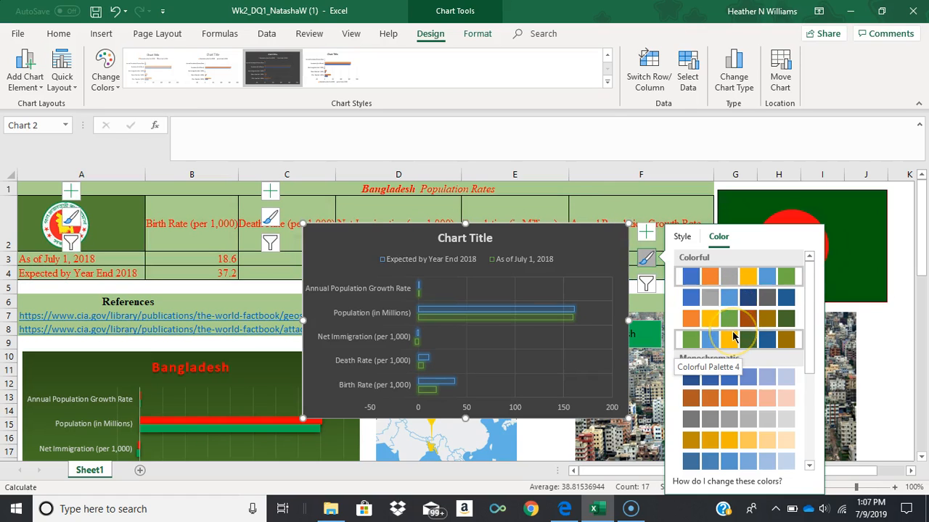
{"action": "left_click", "coordinate": [733, 335]}
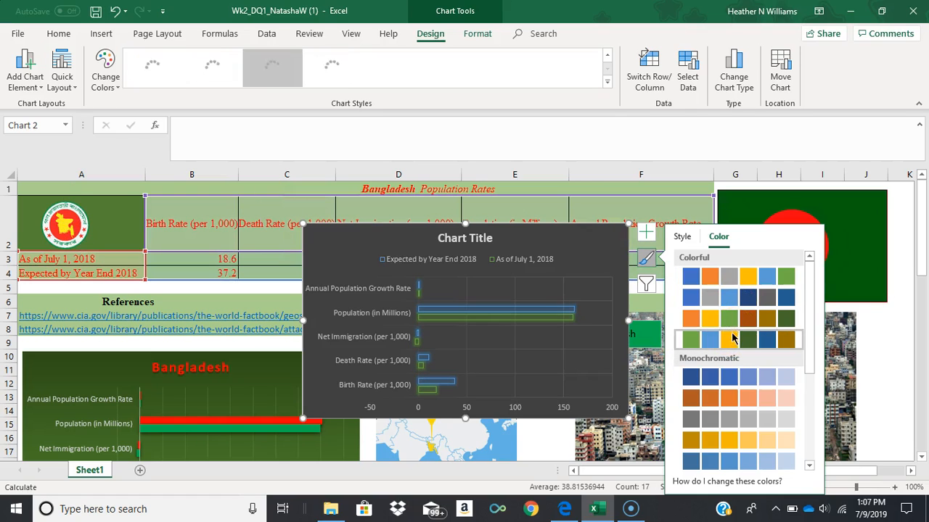
Replace the placeholder chart title with "Bangladesh Population".
{"action": "left_click", "coordinate": [468, 240]}
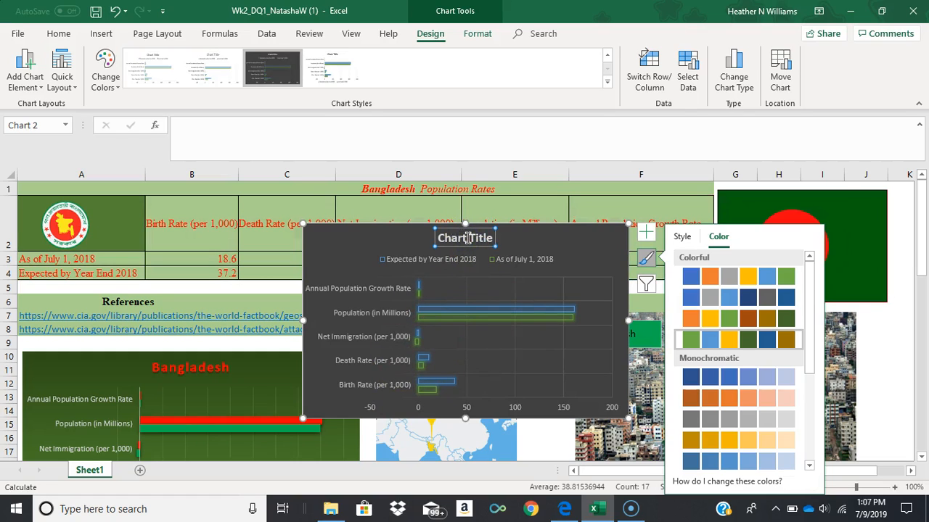
{"action": "left_click", "coordinate": [482, 238]}
{"action": "triple_click", "coordinate": [454, 238]}
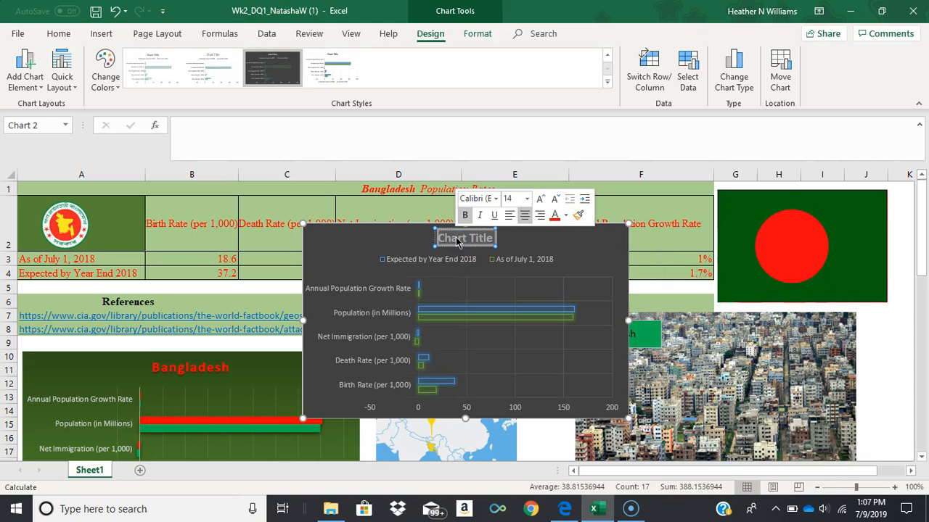
{"action": "type", "text": "Banglad"}
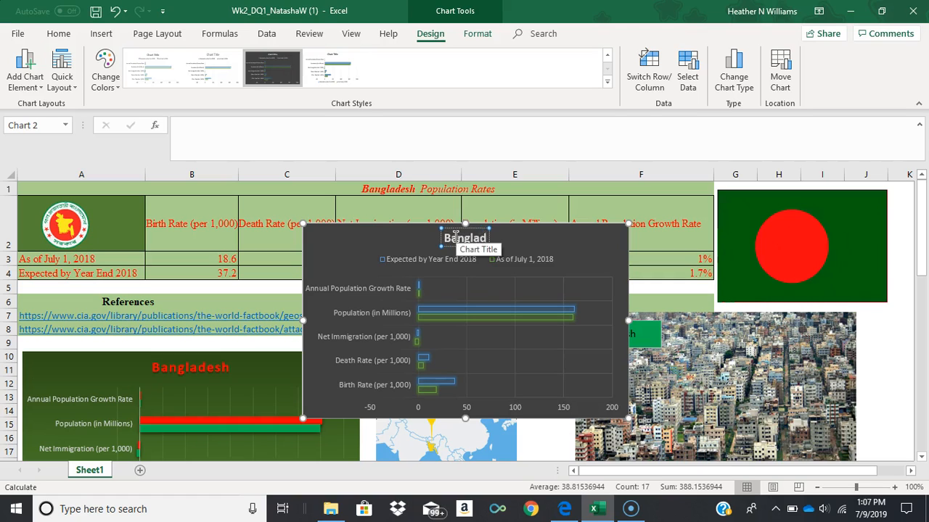
{"action": "type", "text": "esh Population"}
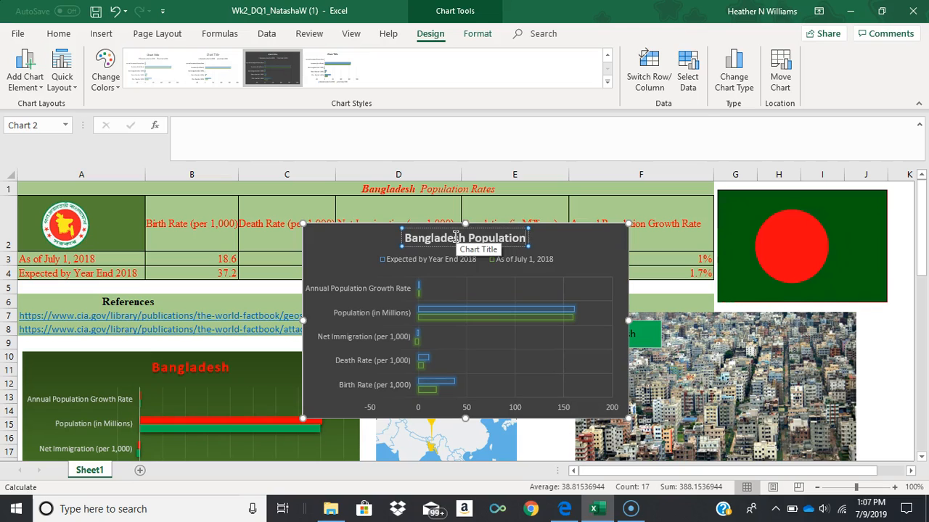
Fill the background of the chart legend with blue.
{"action": "left_click", "coordinate": [560, 251]}
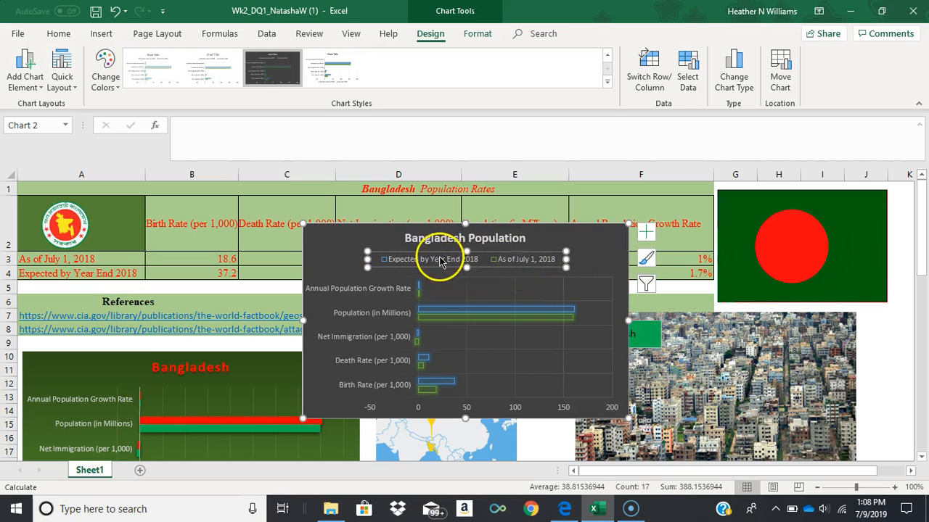
{"action": "left_click", "coordinate": [646, 260]}
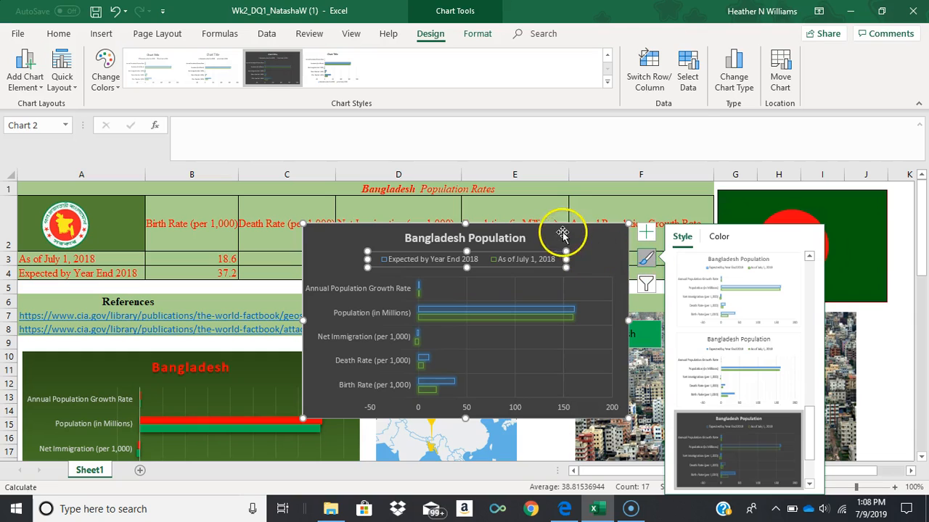
{"action": "right_click", "coordinate": [545, 262]}
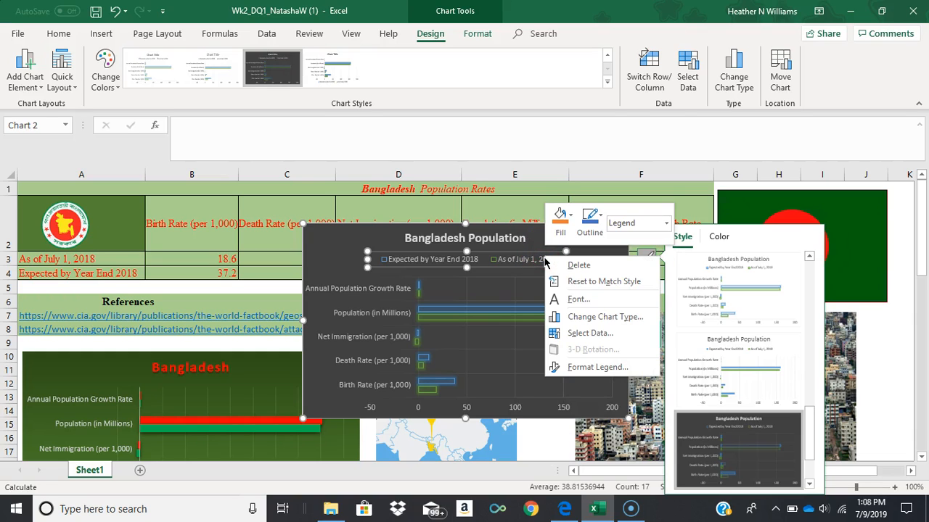
{"action": "left_click", "coordinate": [557, 218]}
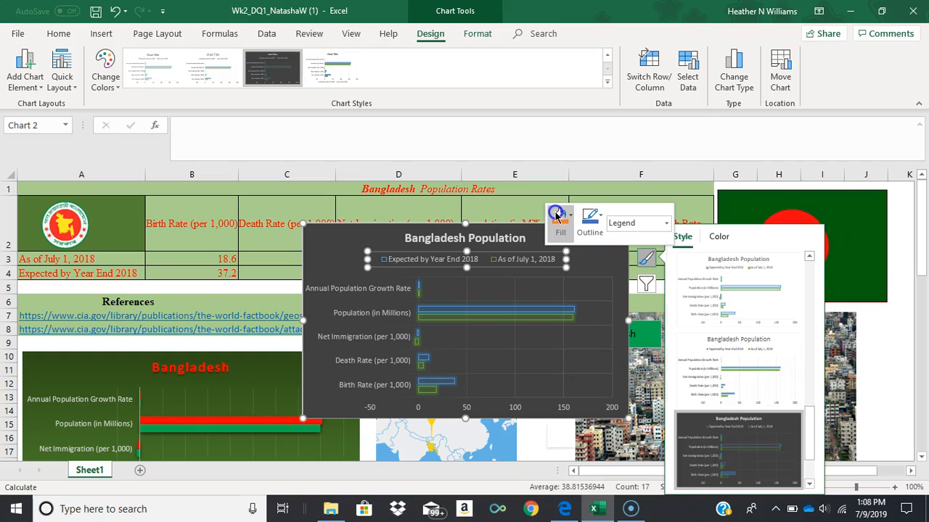
{"action": "left_click", "coordinate": [601, 283]}
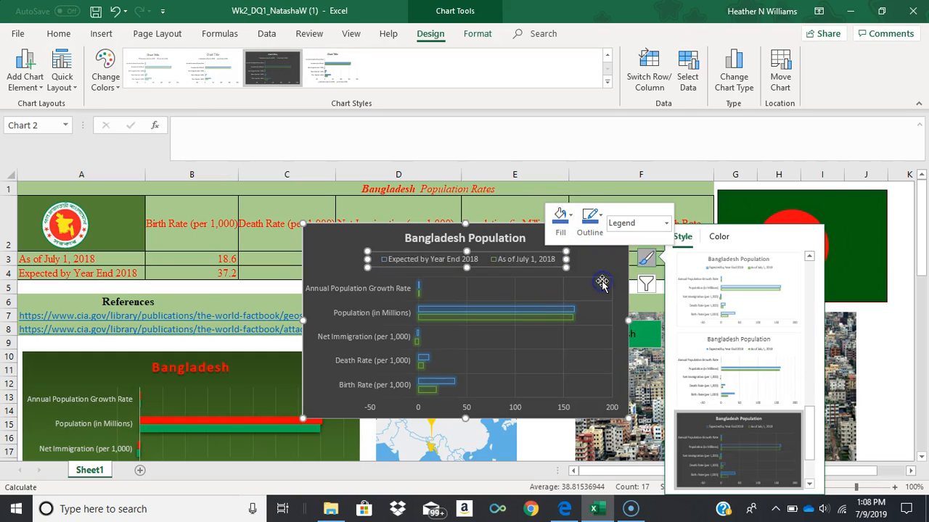
{"action": "left_click", "coordinate": [598, 264]}
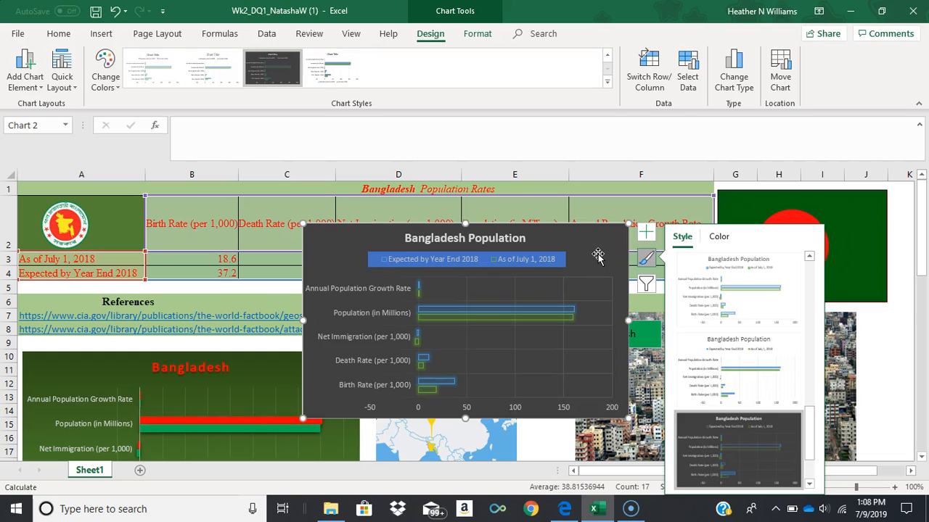
{"action": "left_click", "coordinate": [593, 253]}
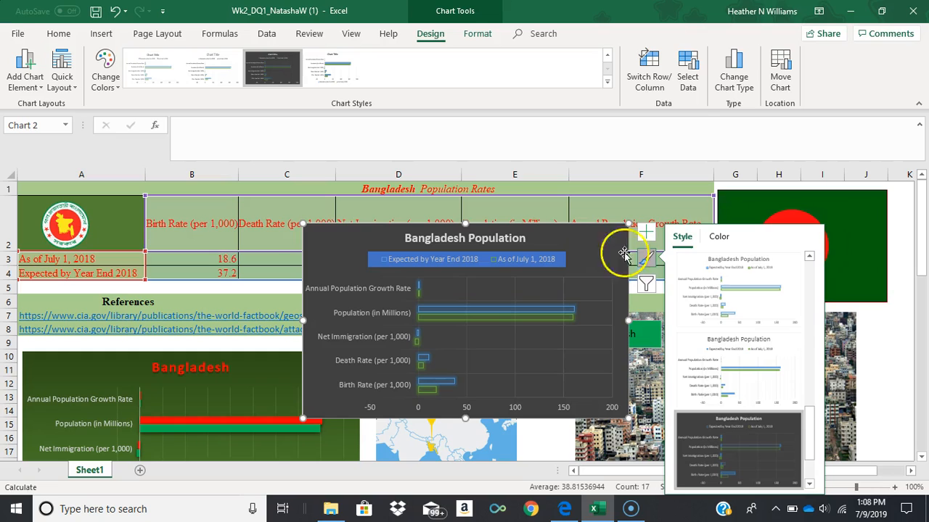
Recolor the chart with the light-to-dark orange monochromatic palette.
{"action": "left_click", "coordinate": [719, 237]}
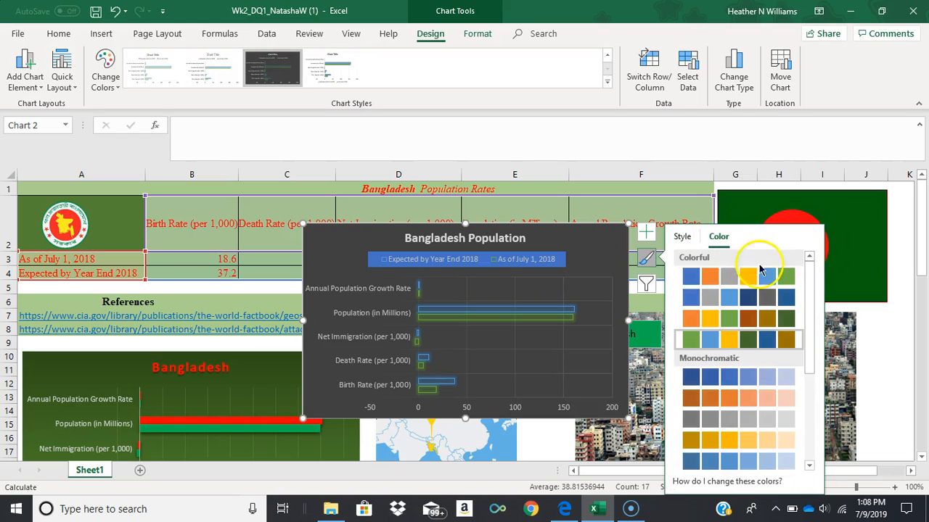
{"action": "left_click_drag", "start_coordinate": [812, 290], "coordinate": [812, 429]}
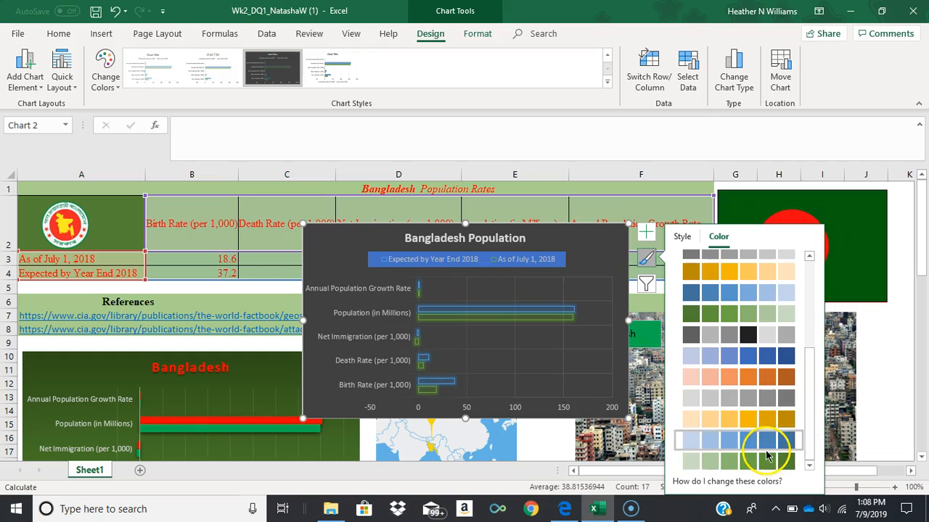
{"action": "left_click", "coordinate": [768, 461]}
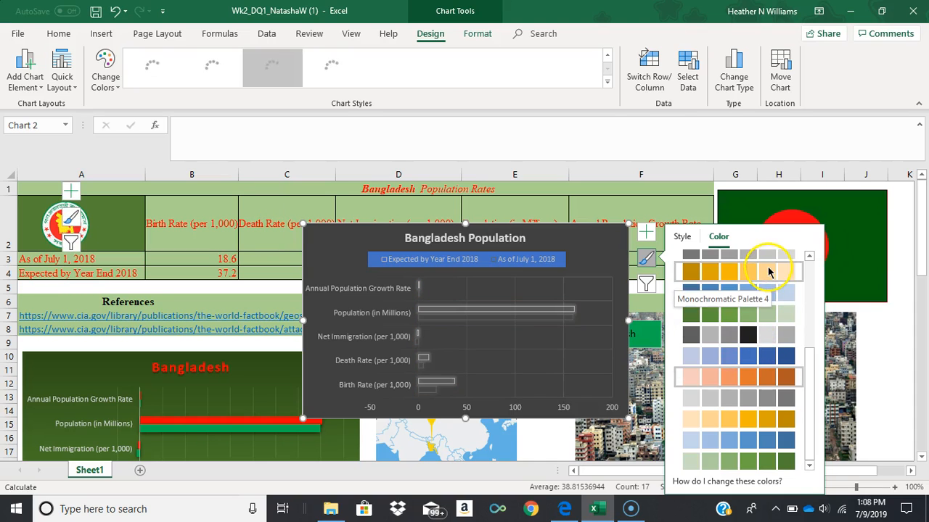
{"action": "left_click", "coordinate": [769, 270]}
Try the white chart style with thin bars, and switch the chart to the last style, with shadowed bars and the legend below.
{"action": "left_click", "coordinate": [682, 237]}
{"action": "left_click", "coordinate": [777, 391]}
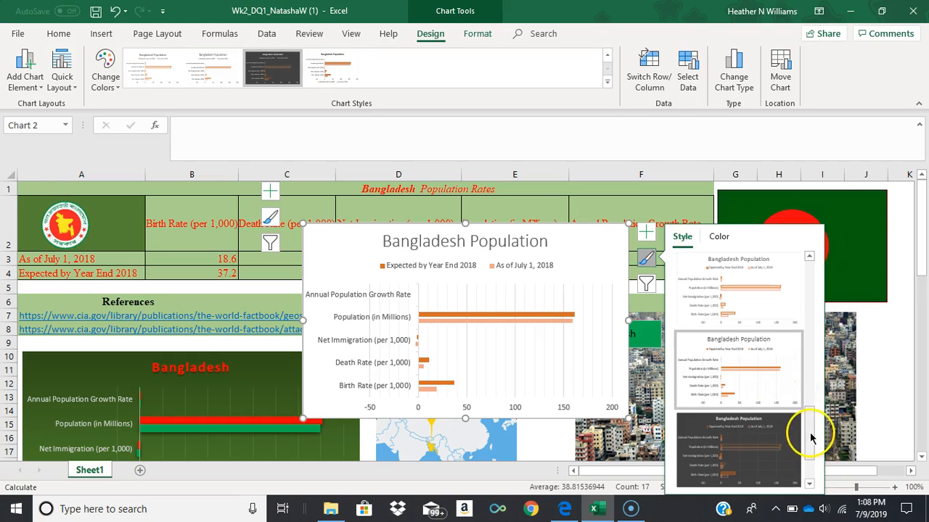
{"action": "left_click_drag", "start_coordinate": [809, 437], "coordinate": [810, 467]}
{"action": "left_click", "coordinate": [767, 467]}
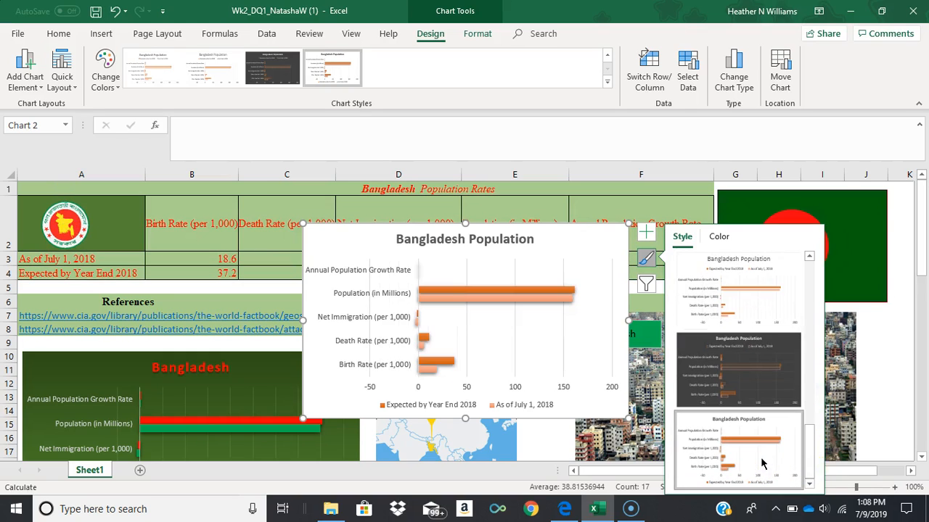
{"action": "left_click", "coordinate": [645, 259]}
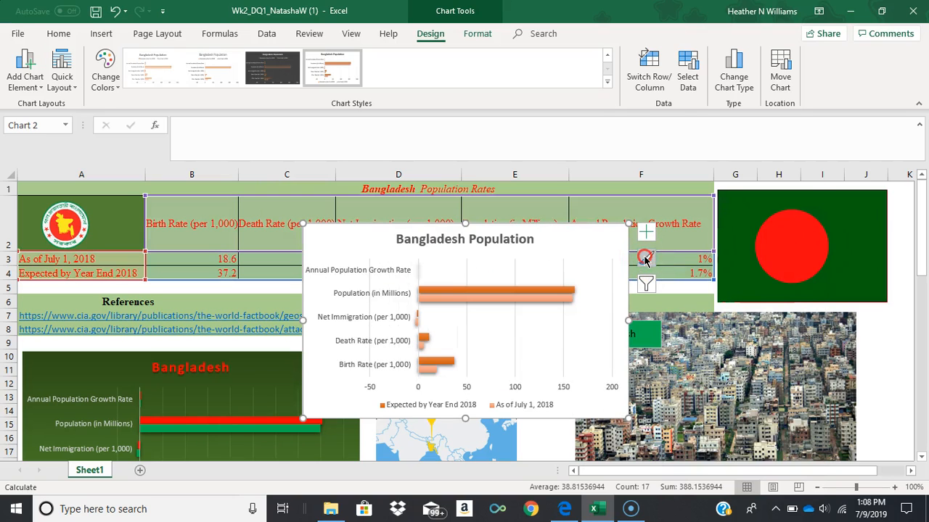
{"action": "left_click", "coordinate": [645, 259]}
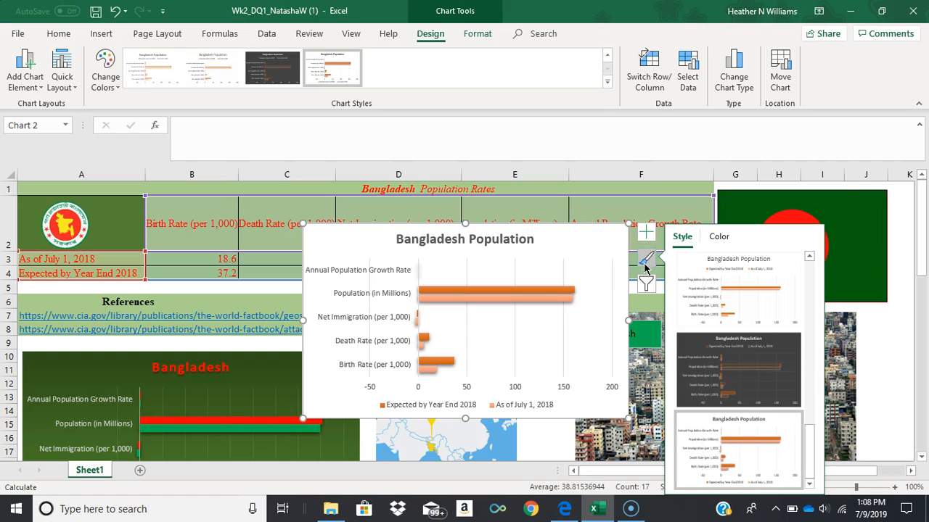
{"action": "left_click", "coordinate": [647, 288]}
{"action": "left_click", "coordinate": [647, 288]}
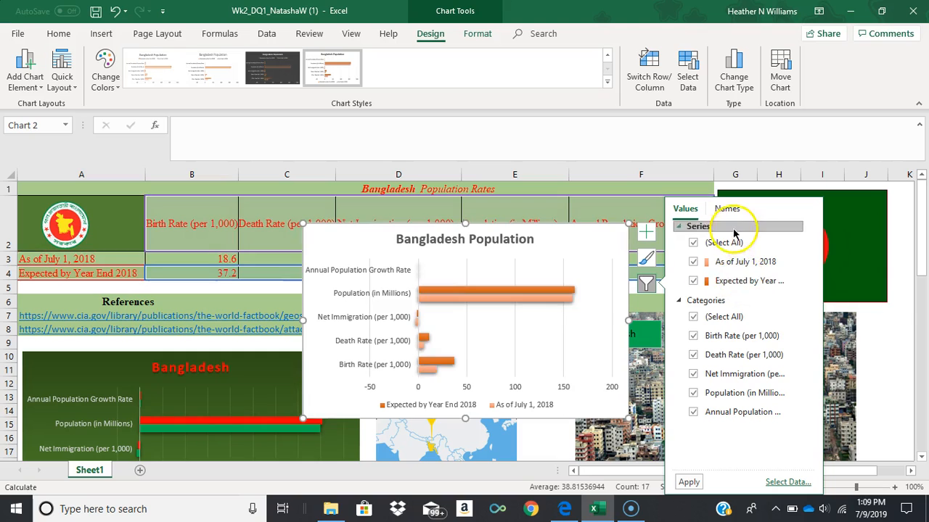
{"action": "left_click", "coordinate": [645, 256]}
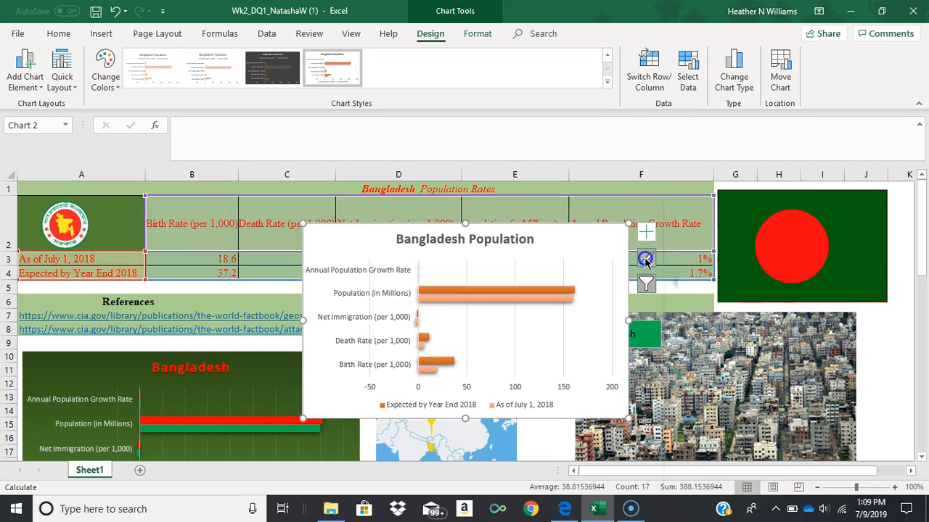
Open the chart area's format settings and add axis titles to the chart.
{"action": "left_click", "coordinate": [646, 234]}
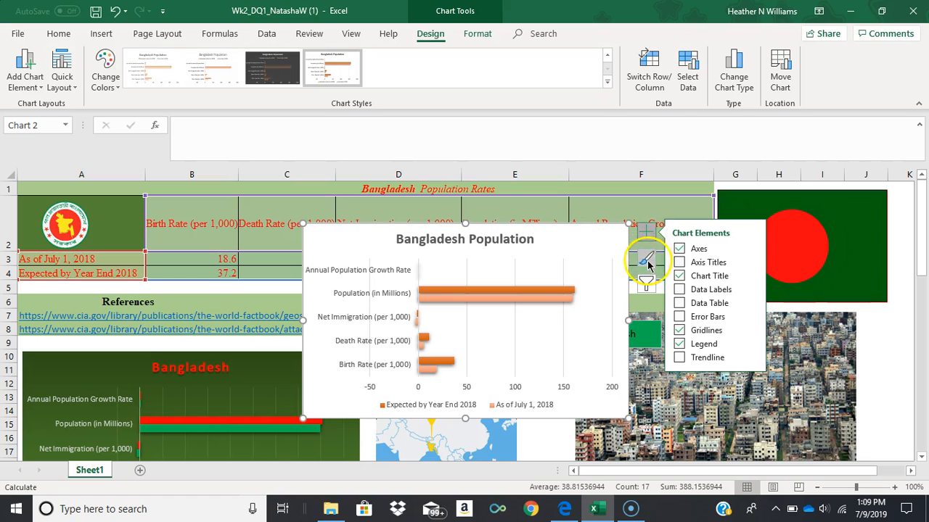
{"action": "right_click", "coordinate": [598, 246]}
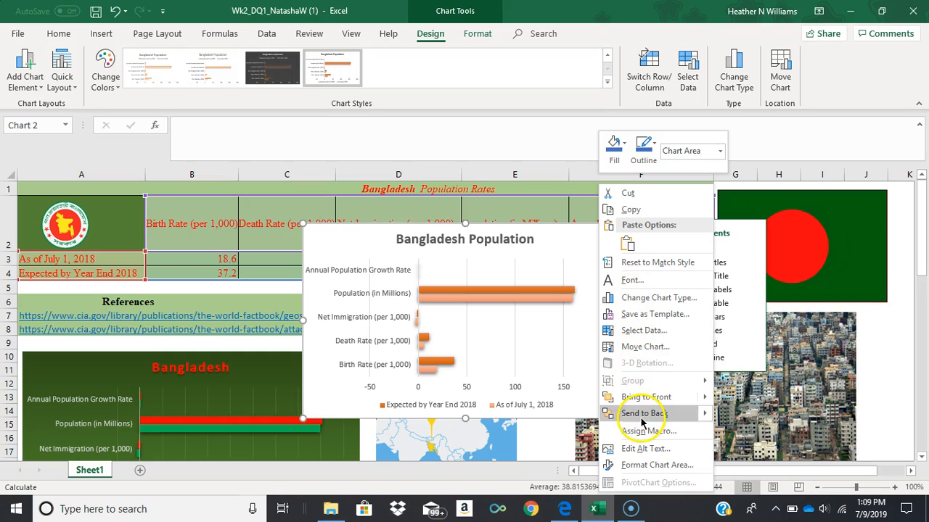
{"action": "left_click", "coordinate": [651, 465]}
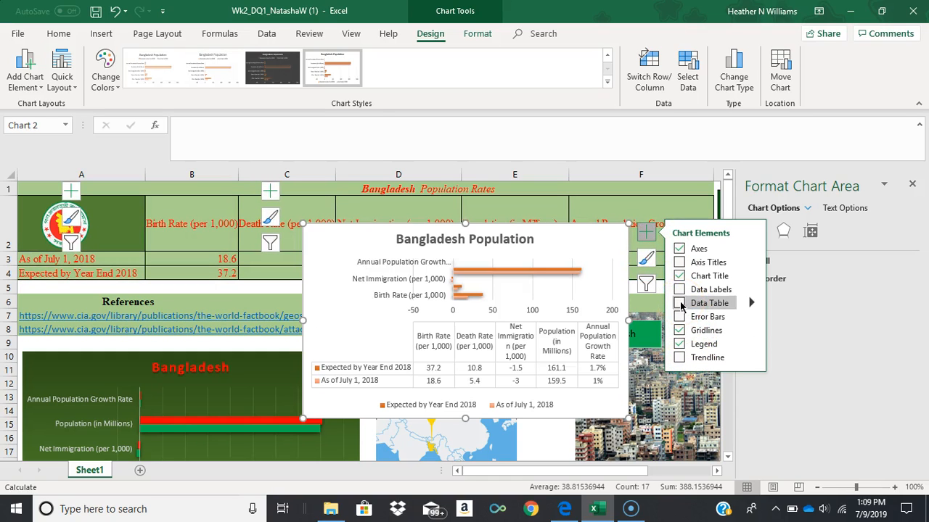
{"action": "left_click", "coordinate": [680, 262]}
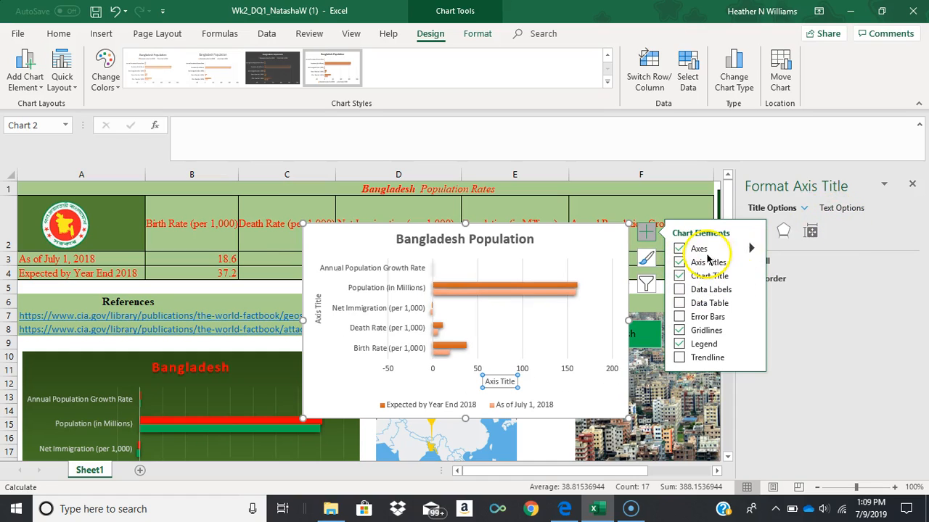
Fill the chart area's background with a light blue gradient.
{"action": "left_click", "coordinate": [647, 260]}
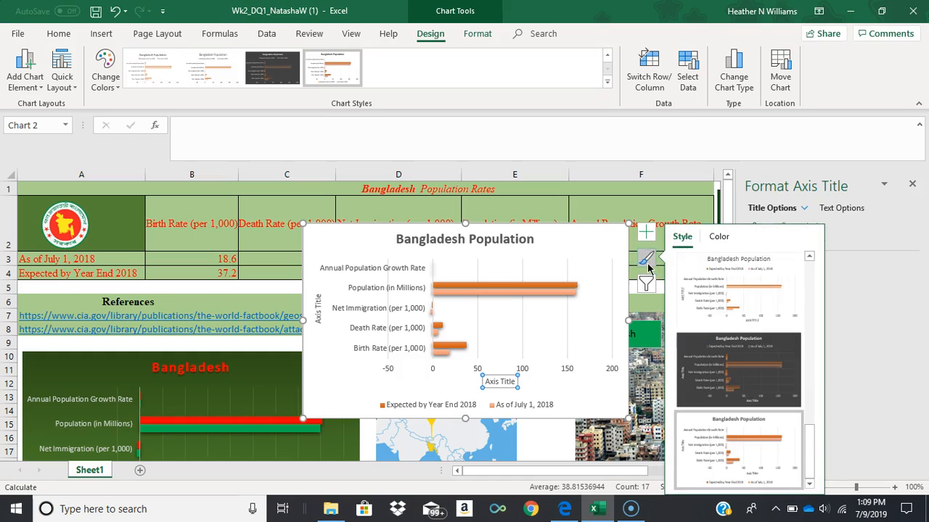
{"action": "left_click", "coordinate": [615, 259]}
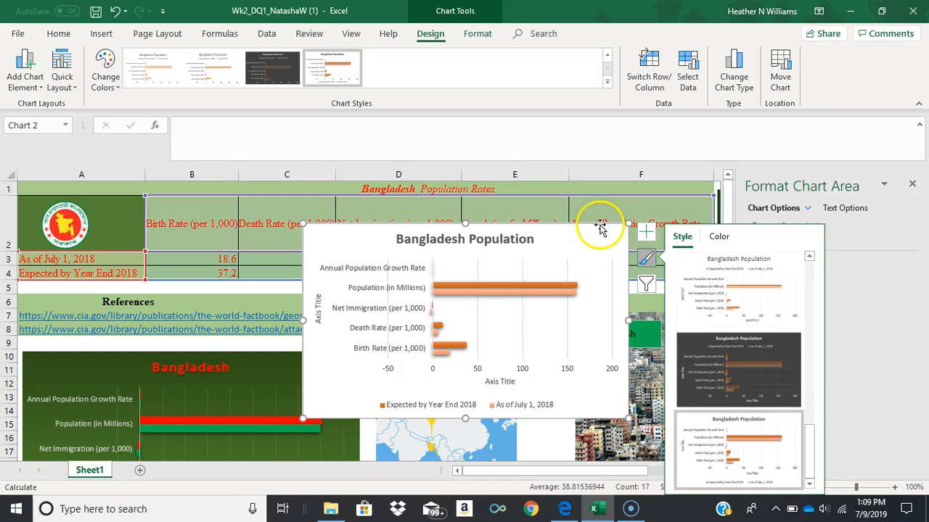
{"action": "right_click", "coordinate": [596, 240]}
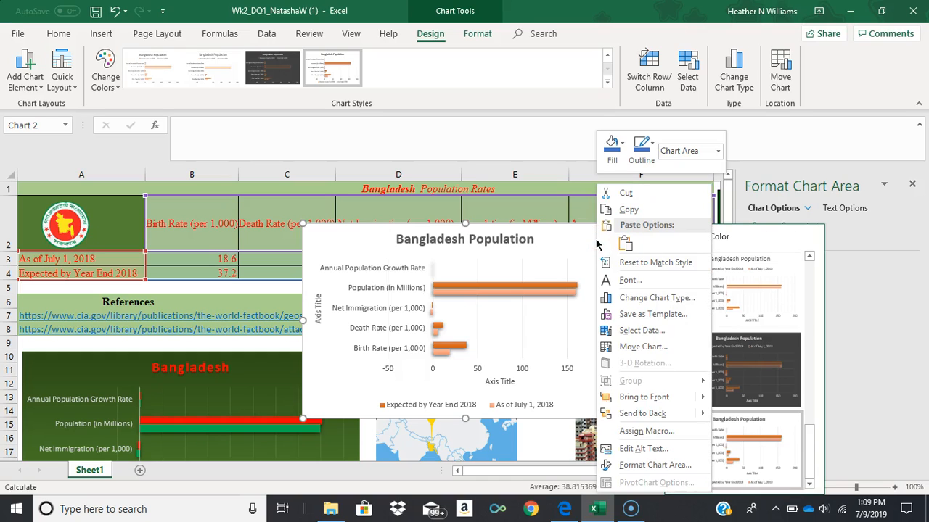
{"action": "left_click", "coordinate": [621, 146]}
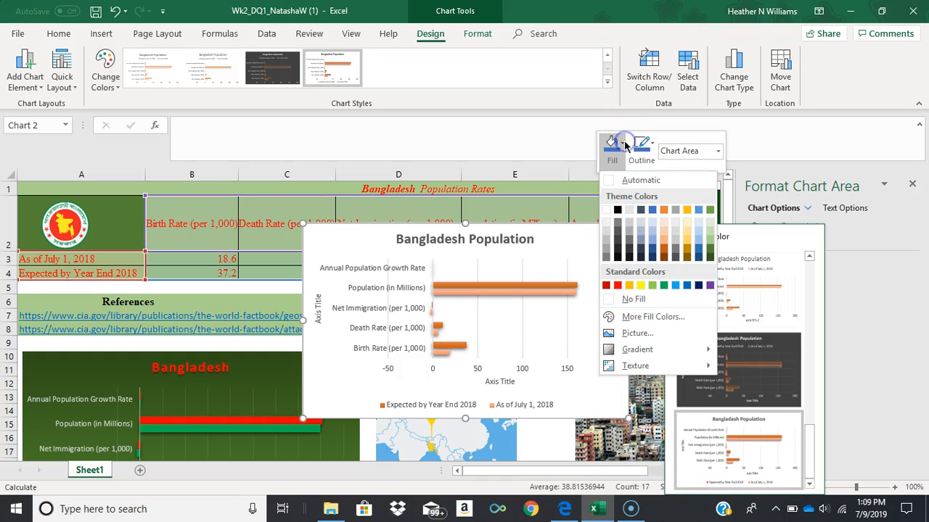
{"action": "left_click", "coordinate": [641, 349]}
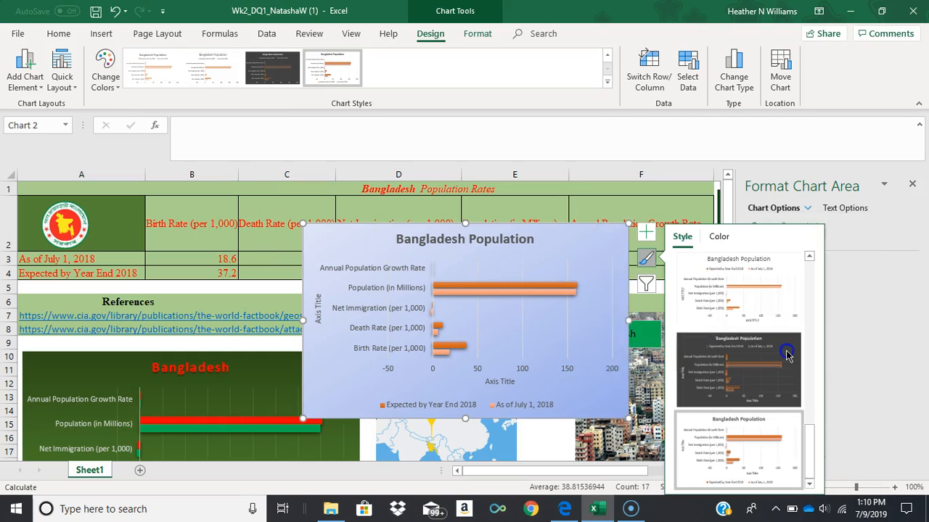
Switch the chart to the dark style with outlined bars, and fill the chart area with the first dark blue gradient variation.
{"action": "left_click", "coordinate": [593, 245]}
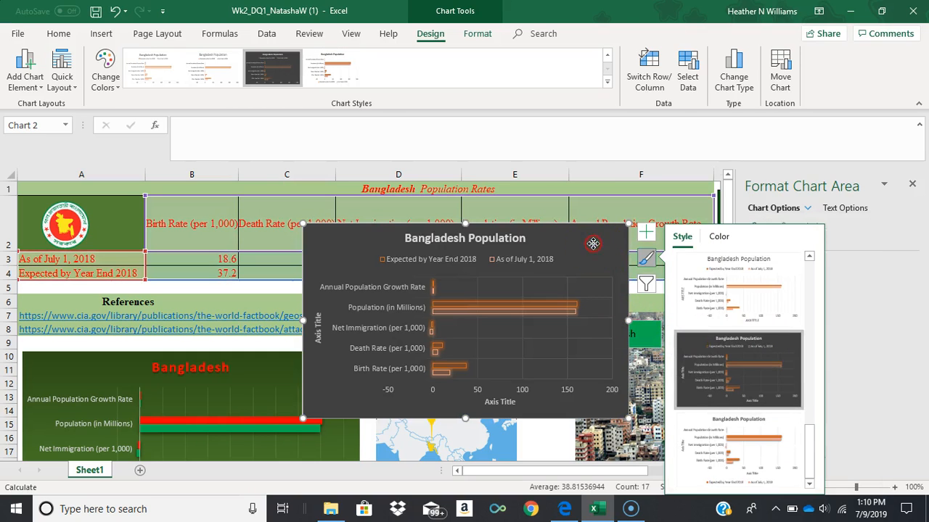
{"action": "right_click", "coordinate": [592, 243]}
{"action": "left_click", "coordinate": [613, 145]}
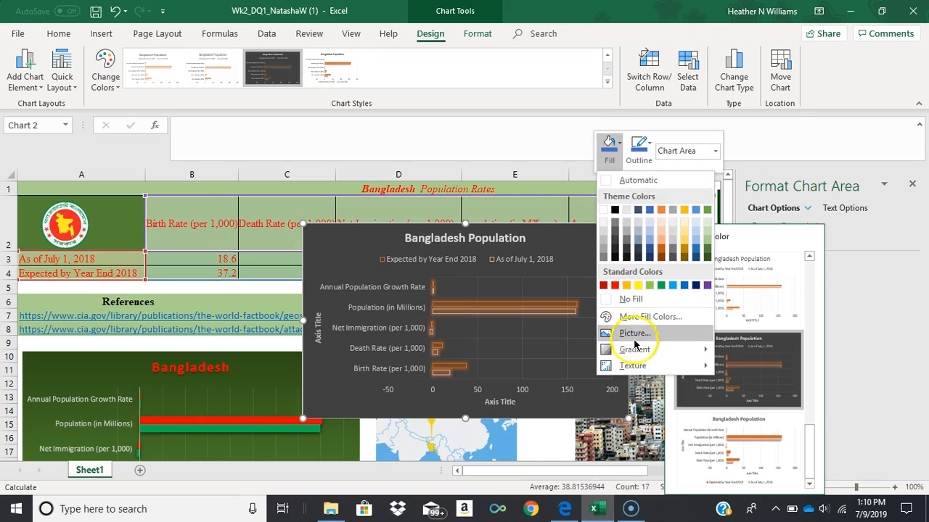
{"action": "mouse_move", "coordinate": [634, 352]}
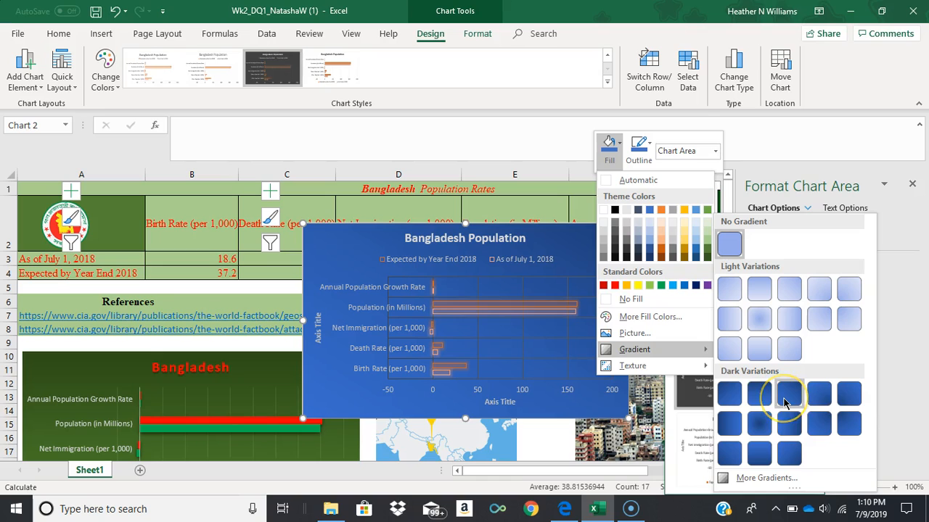
{"action": "left_click", "coordinate": [755, 403]}
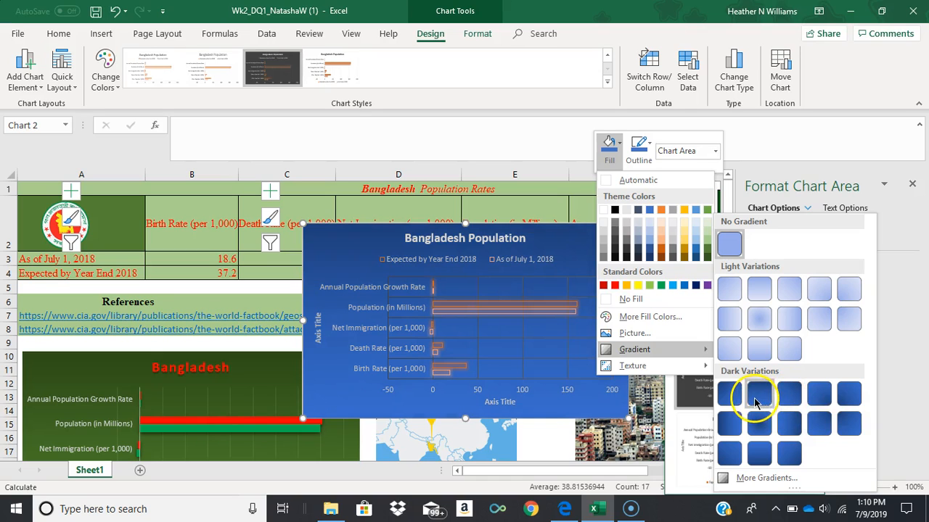
{"action": "left_click", "coordinate": [729, 401]}
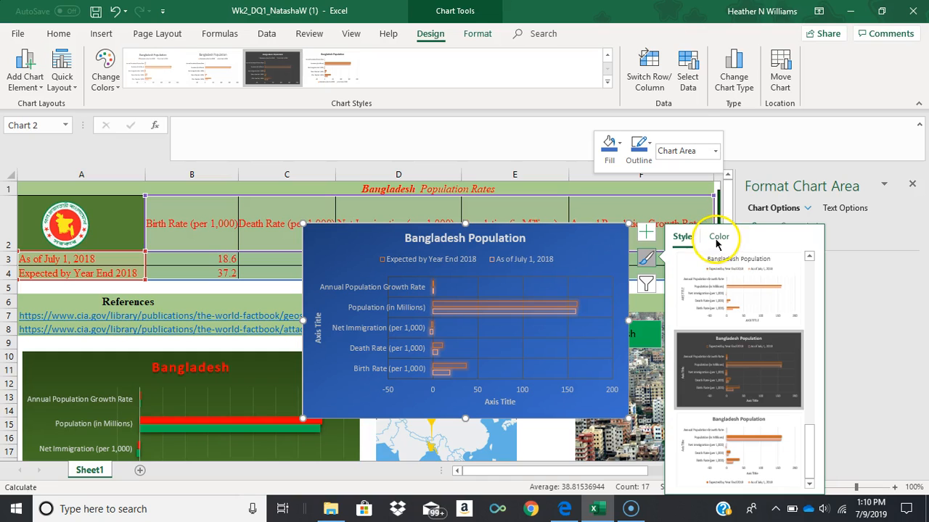
Close the chart style choices and format settings, and move the blue chart over the green Bangladesh chart below the references.
{"action": "left_click", "coordinate": [644, 256]}
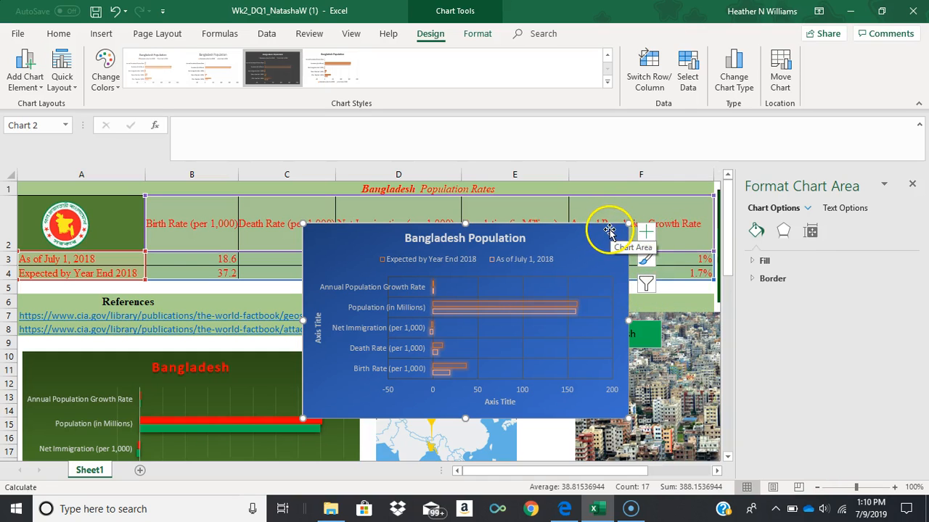
{"action": "left_click", "coordinate": [913, 185]}
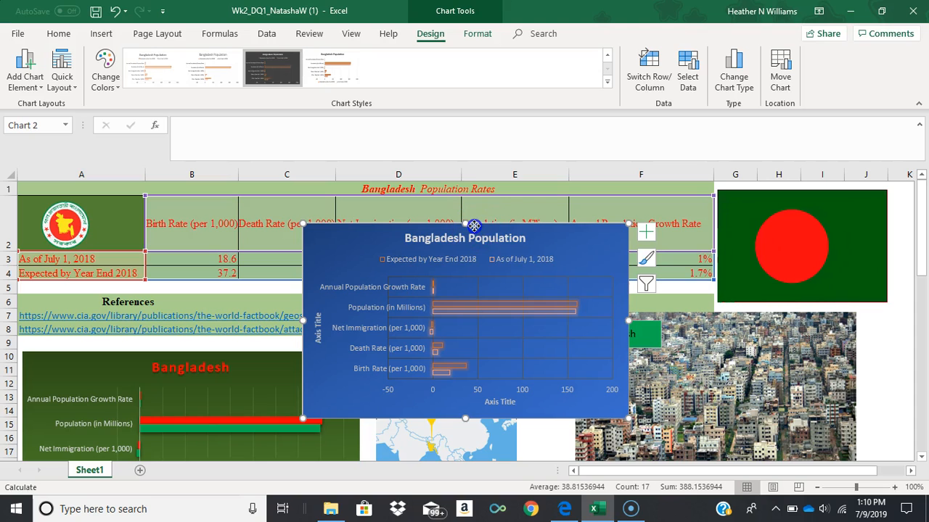
{"action": "mouse_move", "coordinate": [474, 226]}
{"action": "left_mouse_down"}
{"action": "mouse_move", "coordinate": [461, 272]}
{"action": "mouse_move", "coordinate": [572, 379]}
{"action": "mouse_move", "coordinate": [495, 362]}
{"action": "mouse_move", "coordinate": [240, 372]}
{"action": "mouse_move", "coordinate": [188, 357]}
{"action": "left_mouse_up"}
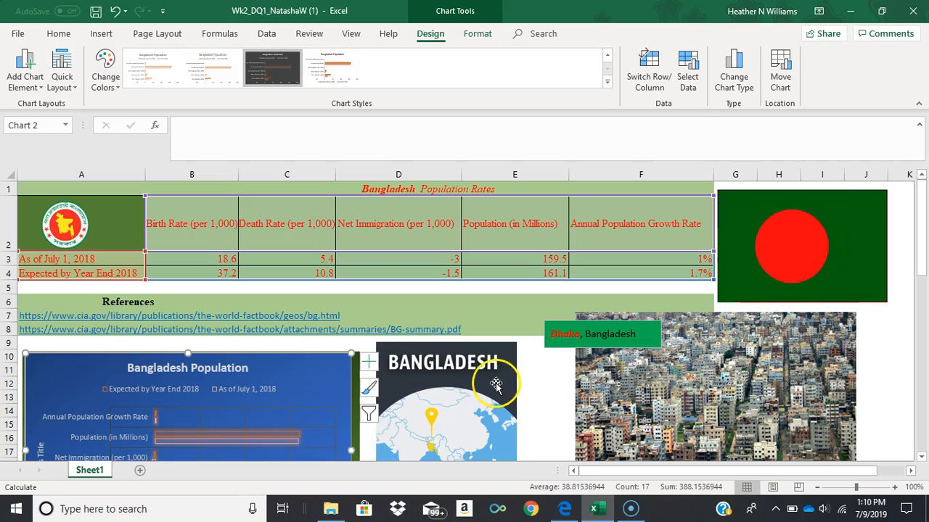
{"action": "left_click", "coordinate": [333, 417]}
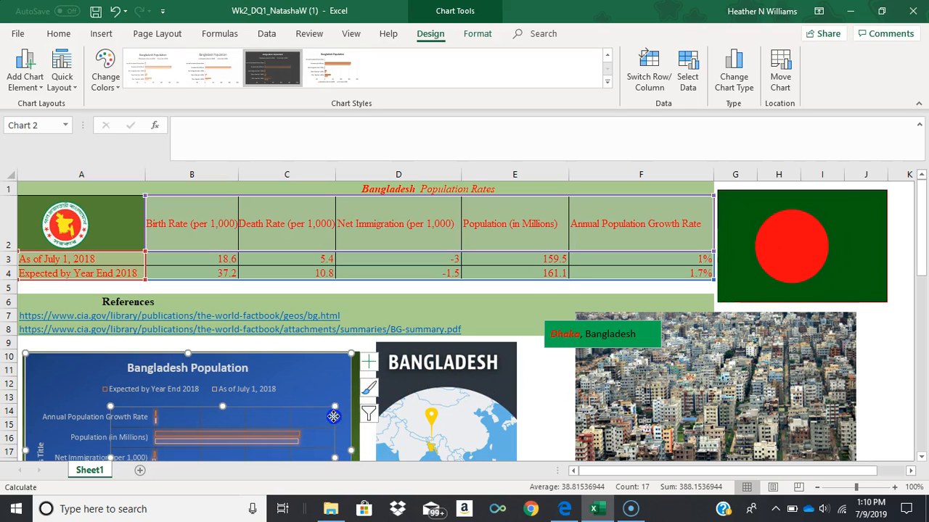
{"action": "left_click", "coordinate": [330, 352]}
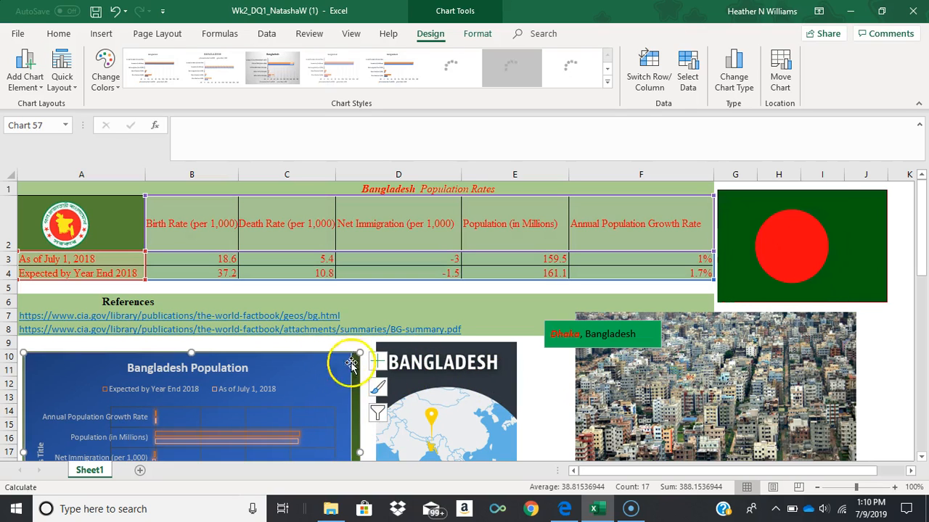